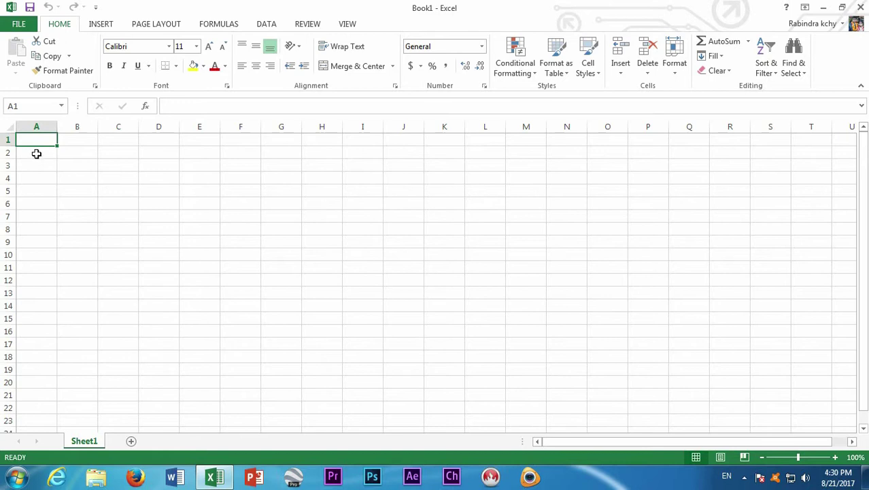
Apply All Borders to cells A2:I37 to form a ruled grid, then reselect A2.
mouse_move(36, 154)
left_mouse_down()
mouse_move(335, 448)
mouse_move(367, 375)
left_mouse_up()
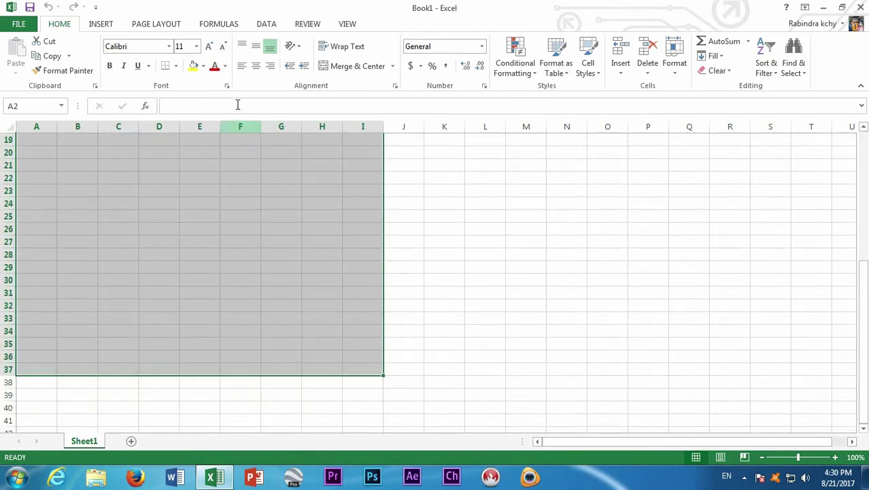
left_click(175, 66)
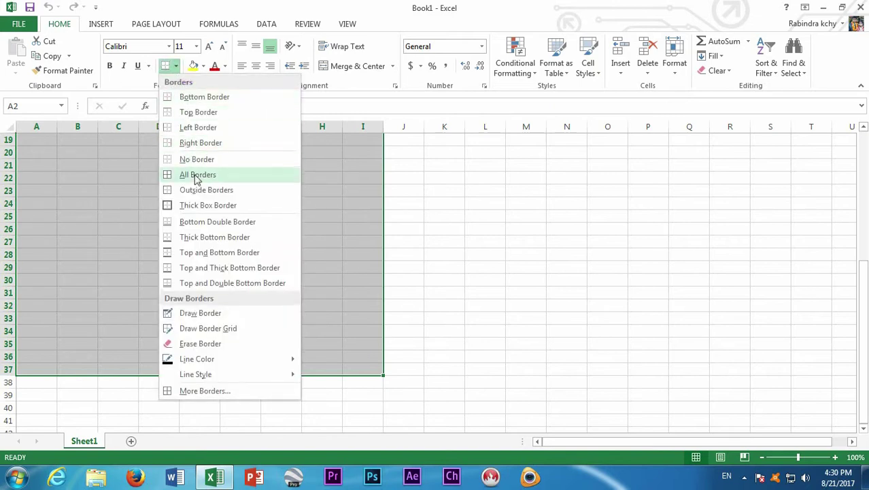
left_click(194, 174)
scroll(151, 219, "up", 6)
left_click(44, 155)
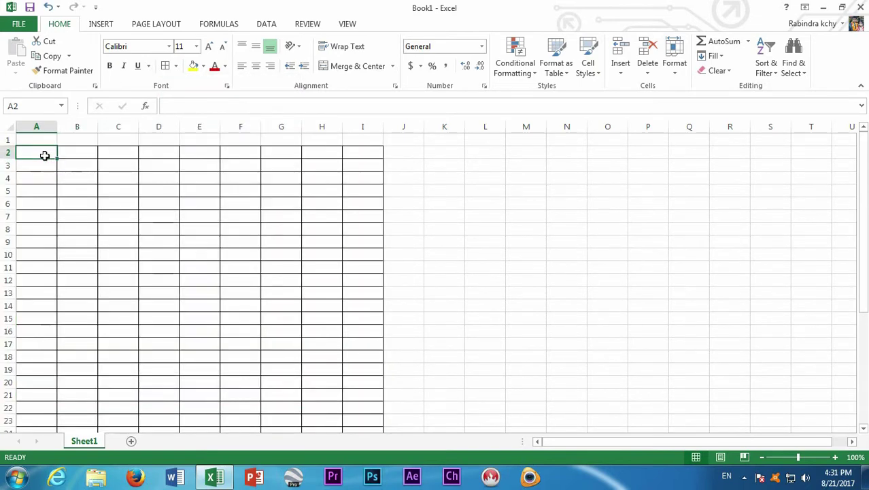
Enter 1 in A2 and fill row 2 with 1 to 9 through I2.
type("1")
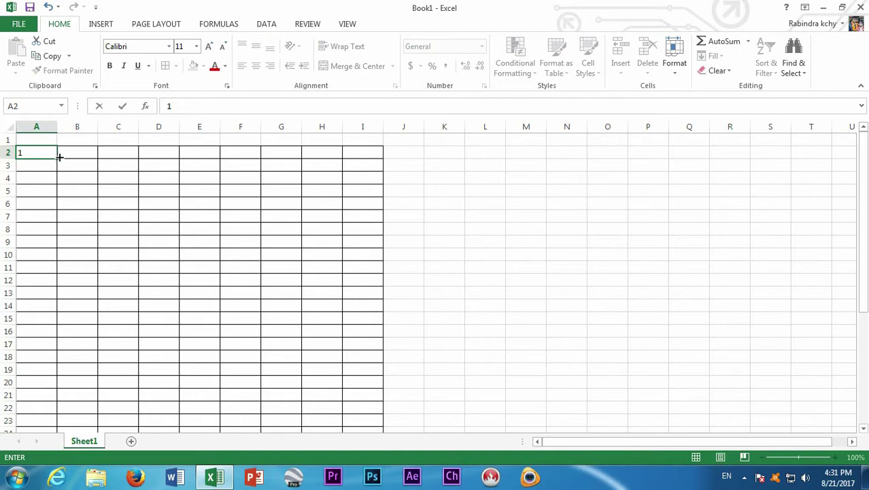
left_click_drag(58, 157, 225, 167)
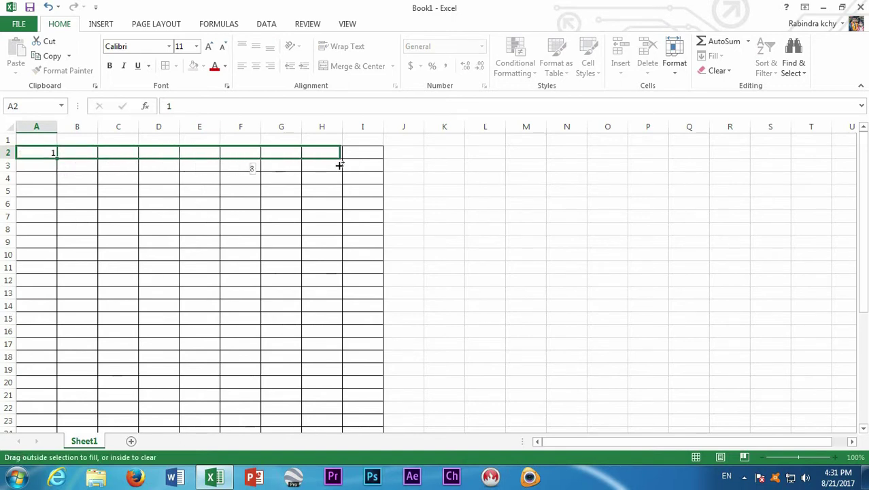
left_click_drag(225, 167, 365, 165)
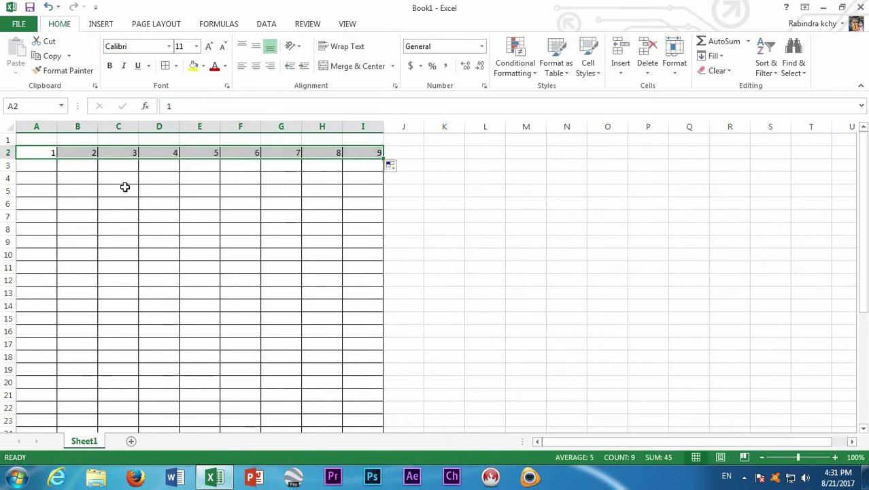
Fill column A downward from A2 with the series 1 to 21, ending at A22.
left_click(28, 152)
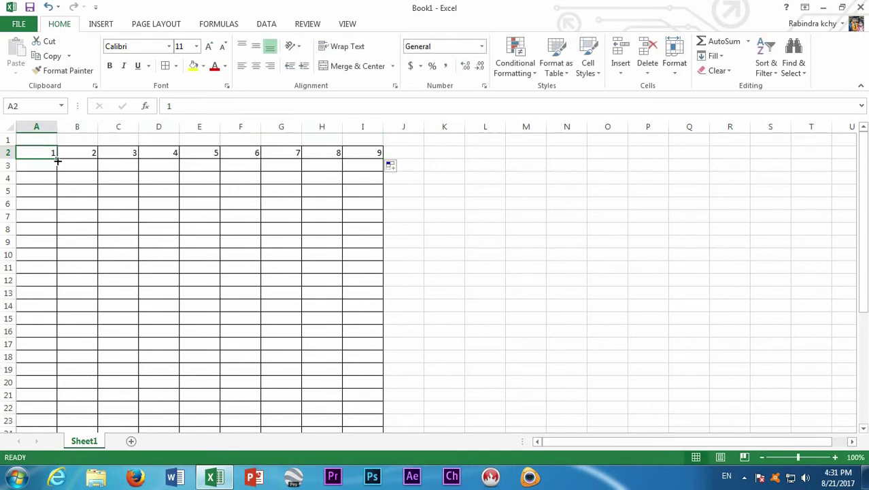
left_click_drag(58, 159, 63, 408)
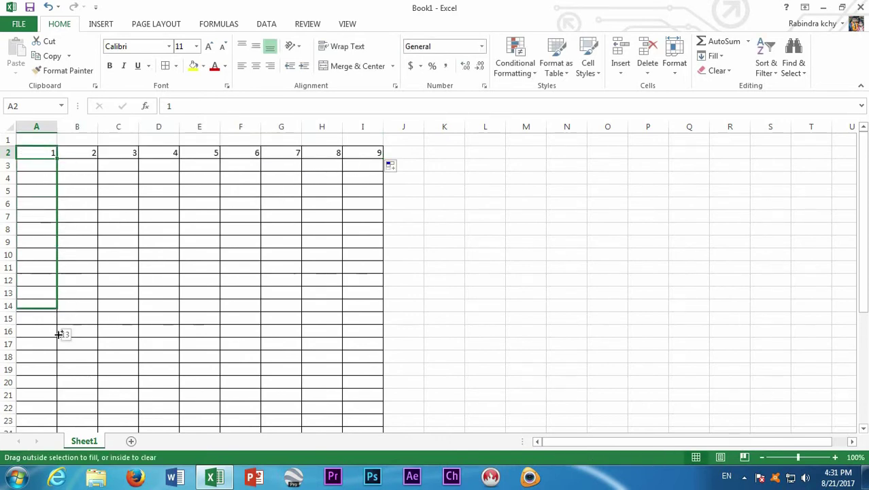
left_click_drag(63, 408, 60, 416)
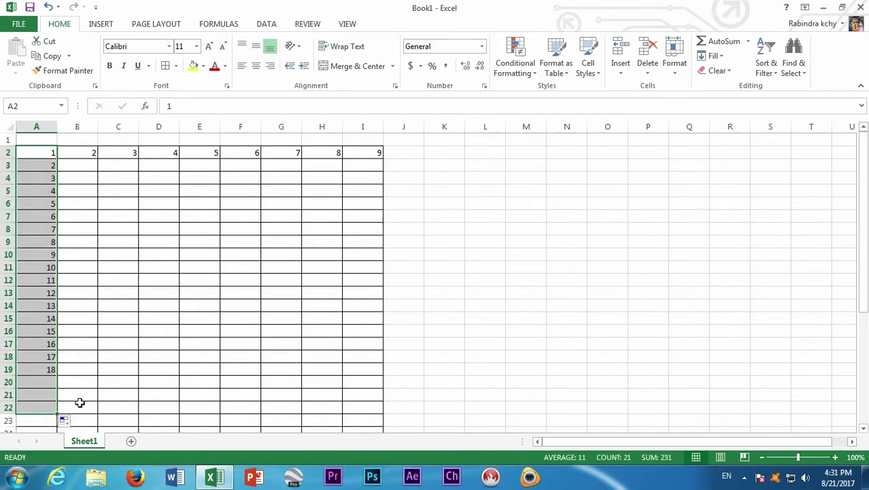
scroll(116, 388, "down", 1)
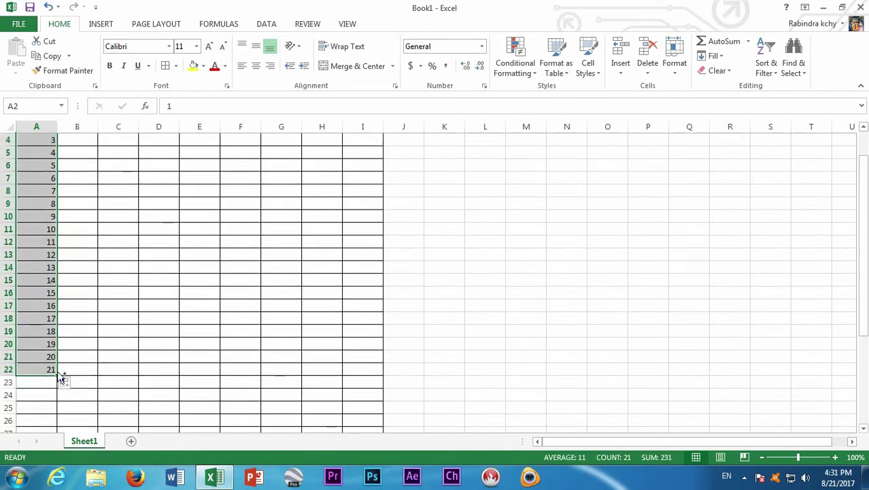
left_click_drag(58, 374, 60, 413)
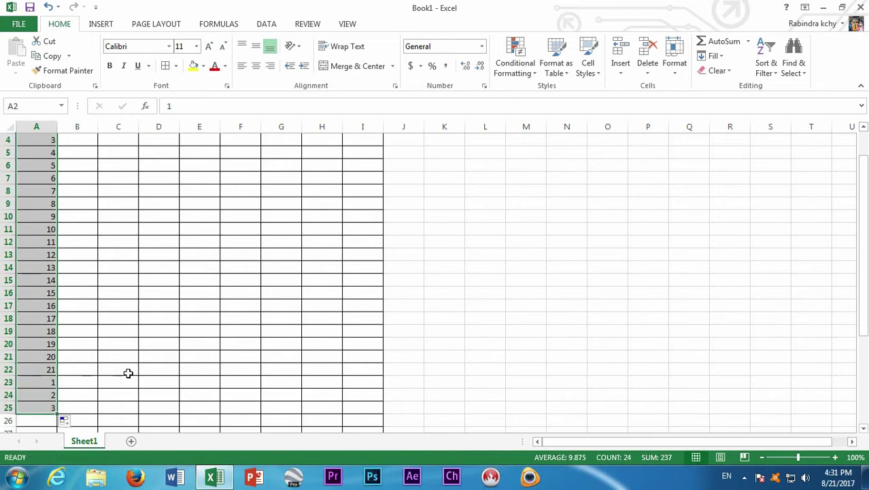
scroll(99, 379, "up", 1)
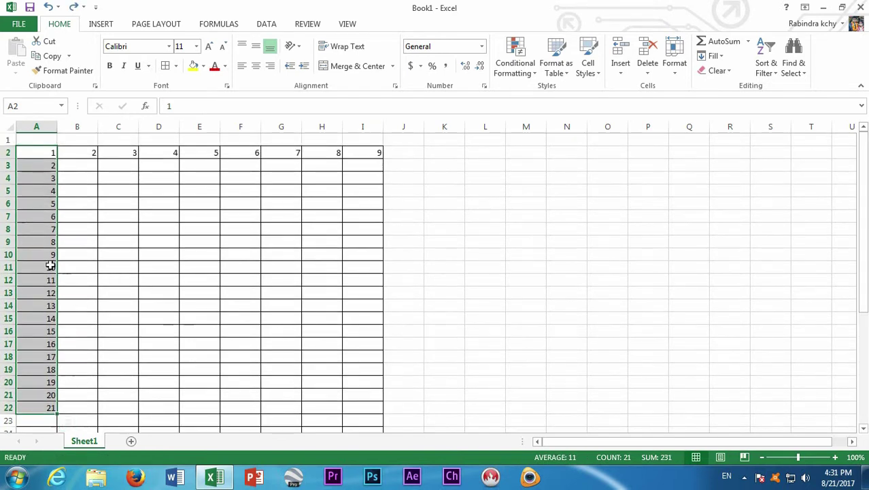
left_click(37, 231)
Fill row 22 from A22 rightward with 21 to 29 through I22.
left_click(59, 411)
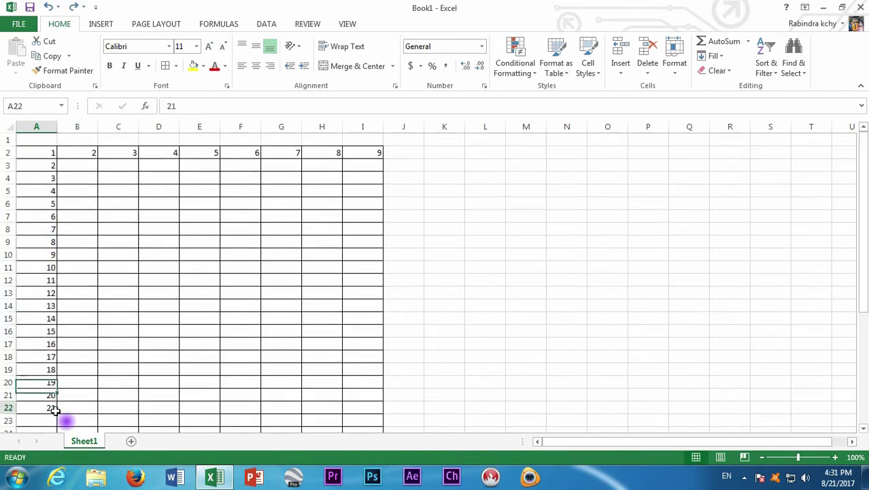
left_click_drag(57, 410, 365, 410)
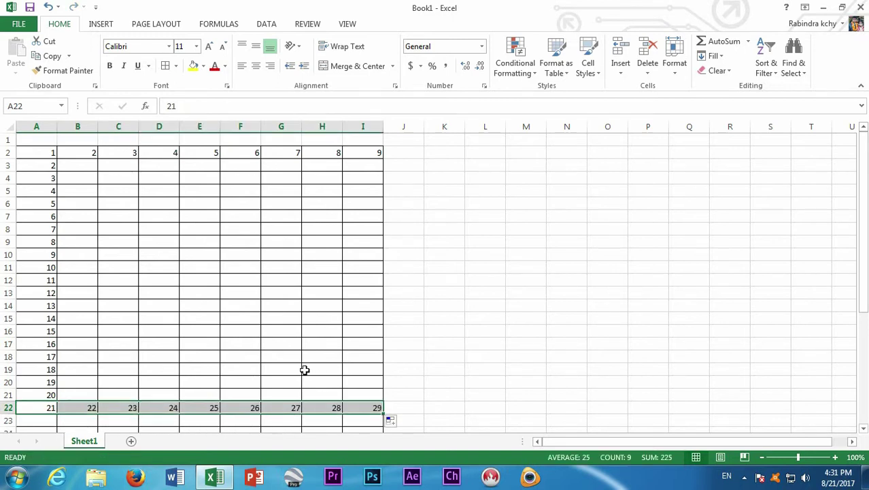
left_click(191, 267)
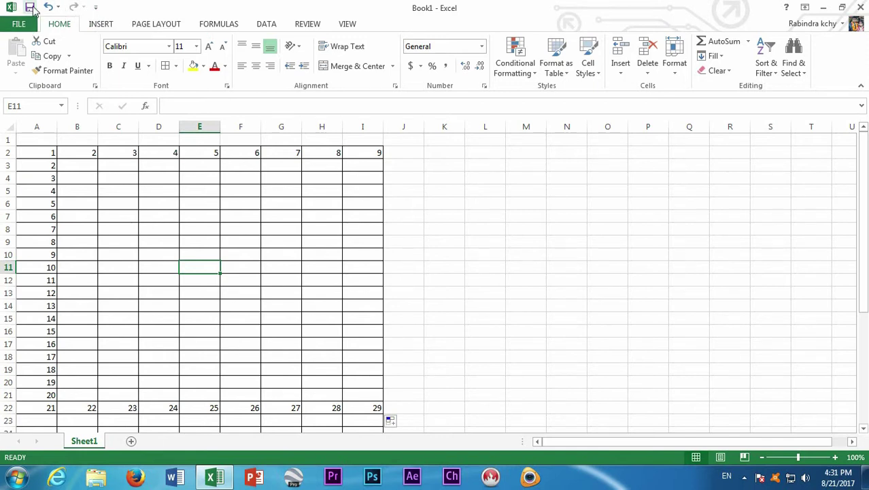
Open Excel Options via More Commands, browse its pages, and return to Quick Access Toolbar.
left_click(96, 8)
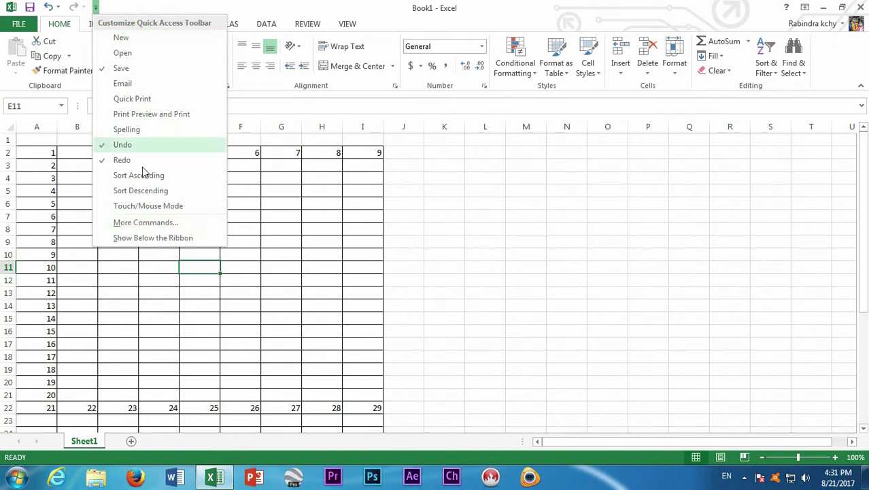
left_click(163, 228)
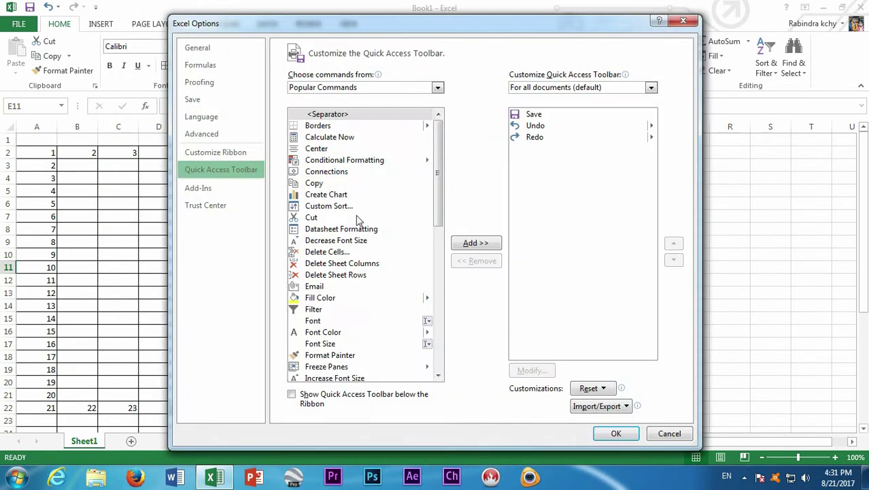
left_click(199, 49)
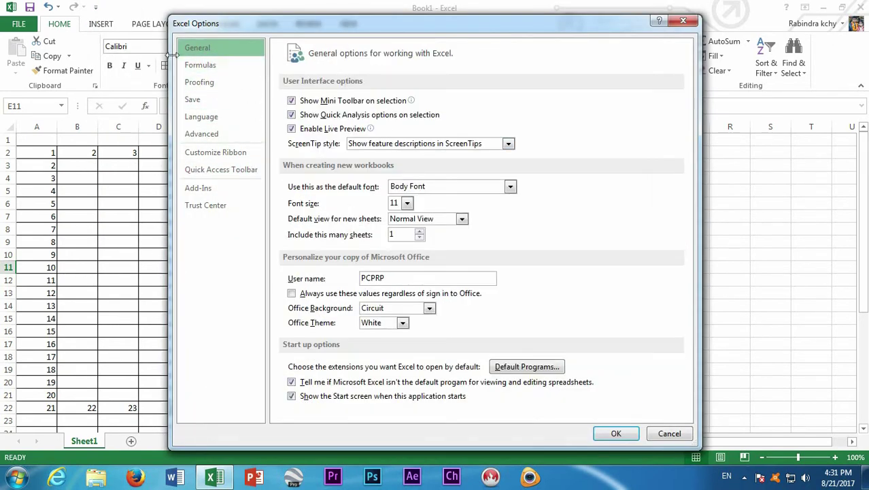
left_click(201, 66)
left_click(204, 86)
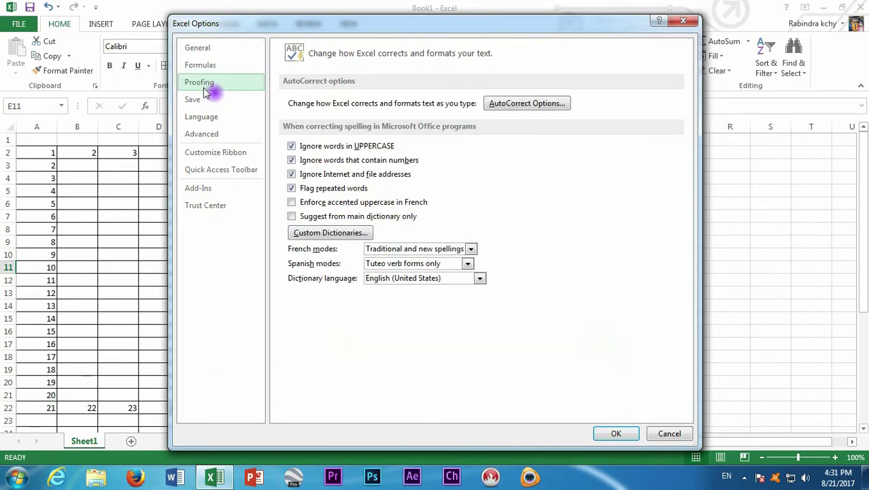
left_click(194, 100)
left_click(211, 119)
left_click(212, 133)
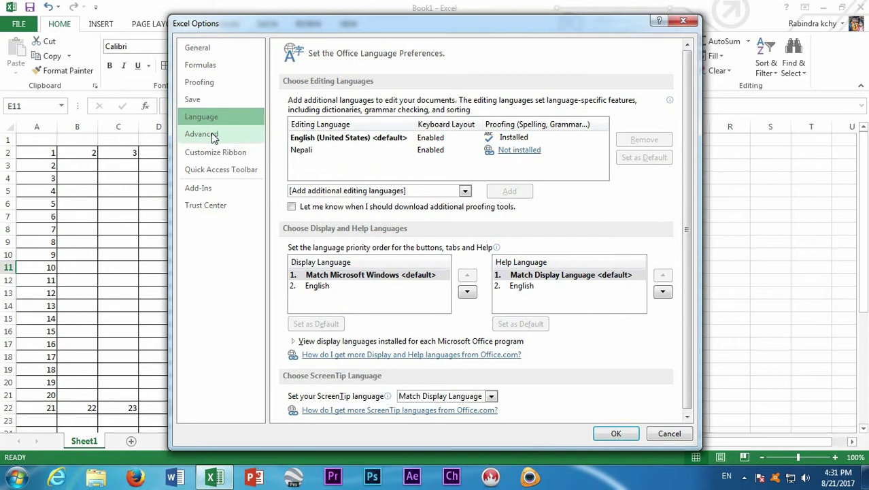
left_click(218, 152)
left_click(228, 175)
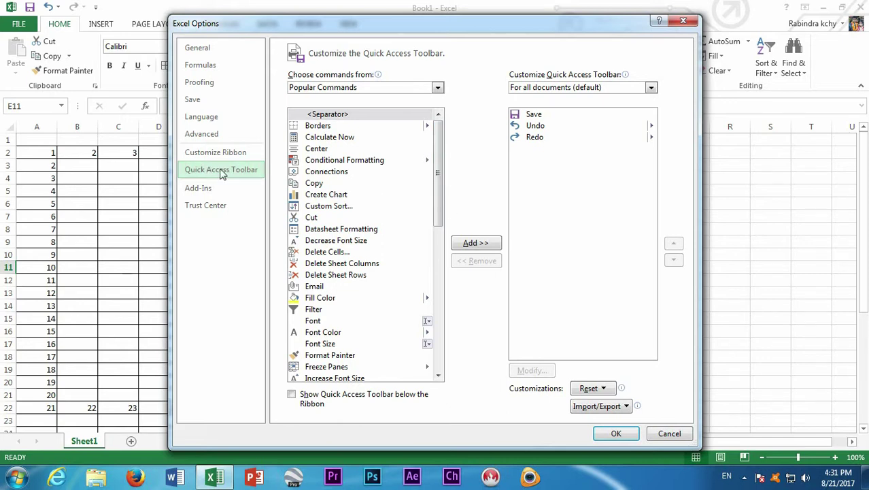
Add Print Preview and Print to the Quick Access Toolbar and confirm with OK.
left_click_drag(438, 204, 449, 351)
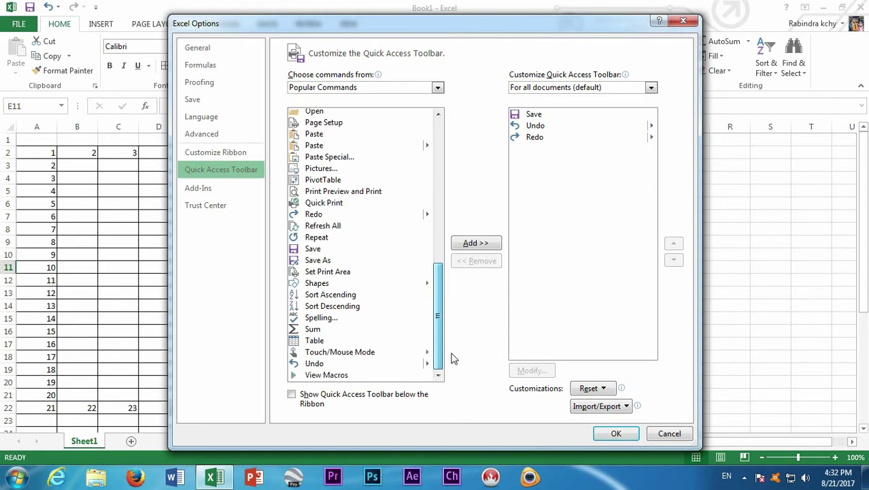
left_click(328, 193)
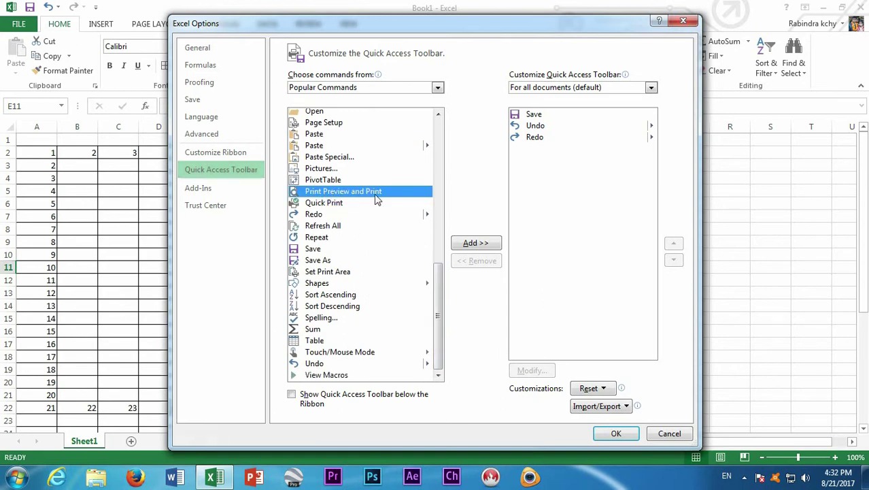
left_click(475, 245)
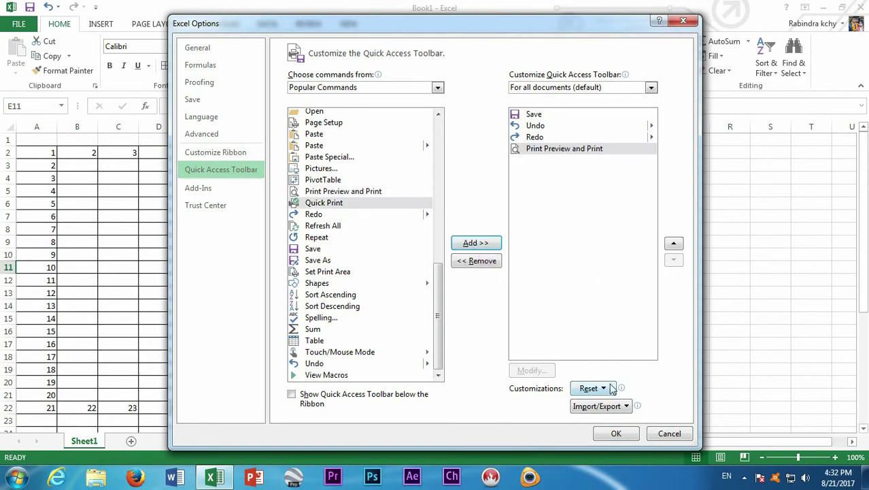
left_click(615, 435)
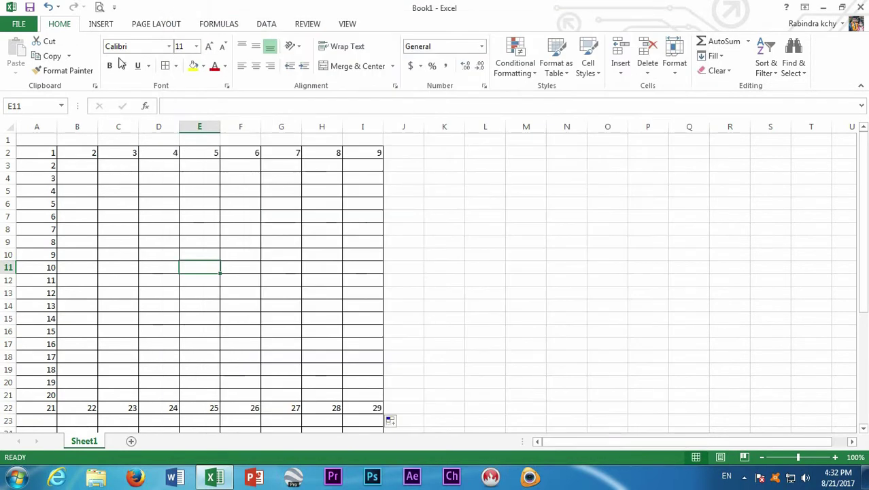
In print preview, show margins and adjust the first, second and last column widths.
left_click(100, 9)
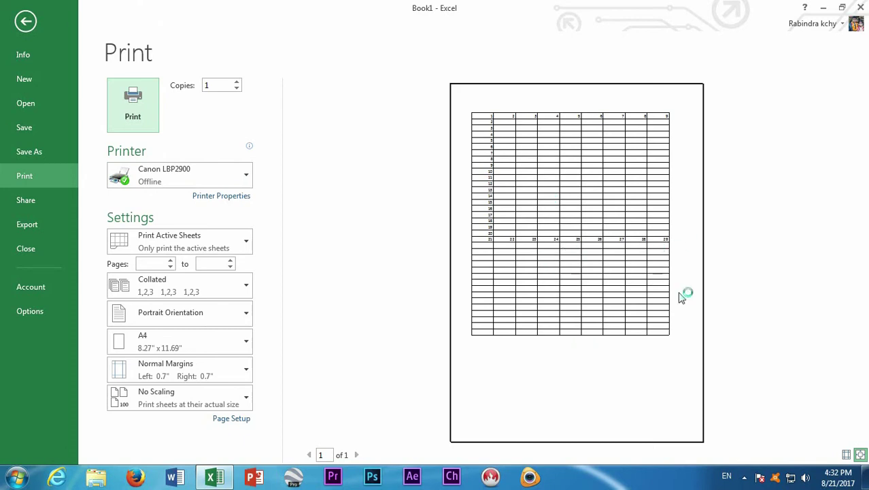
left_click(847, 455)
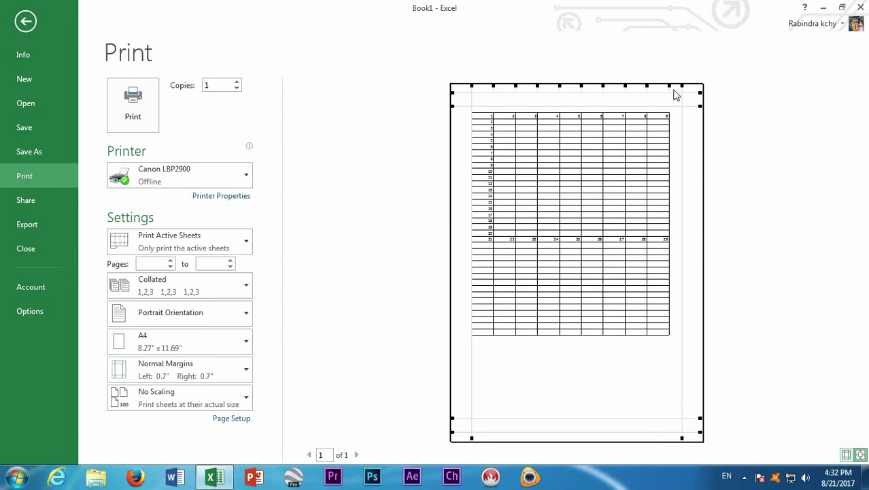
left_click_drag(668, 87, 672, 87)
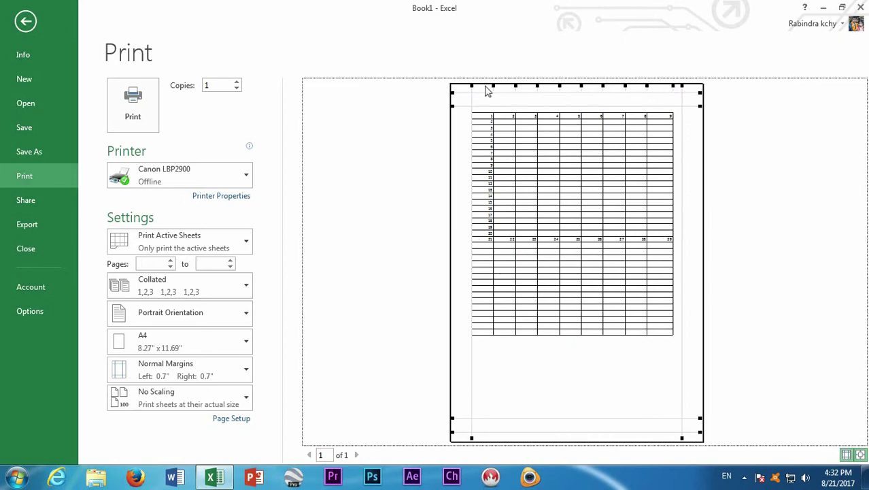
left_click_drag(494, 86, 535, 85)
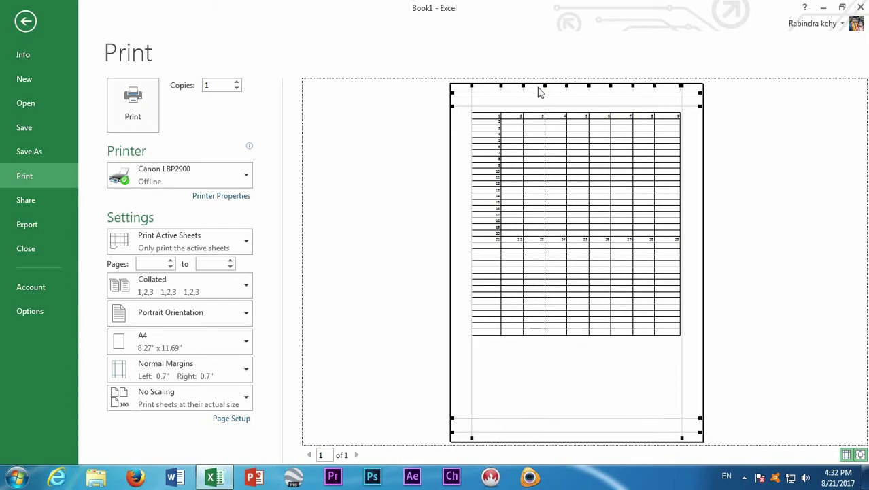
left_click_drag(534, 86, 523, 86)
Zoom the preview in and back out, then print the grid and return to the sheet.
left_click(610, 227)
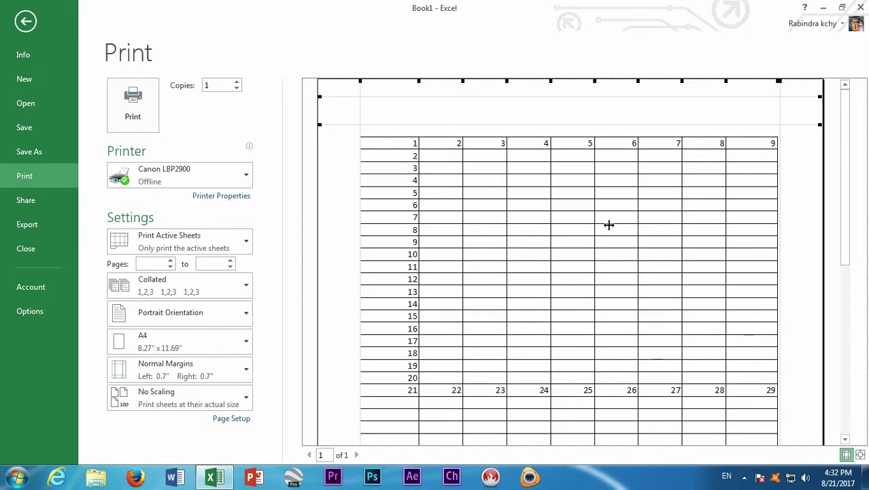
left_click(609, 225)
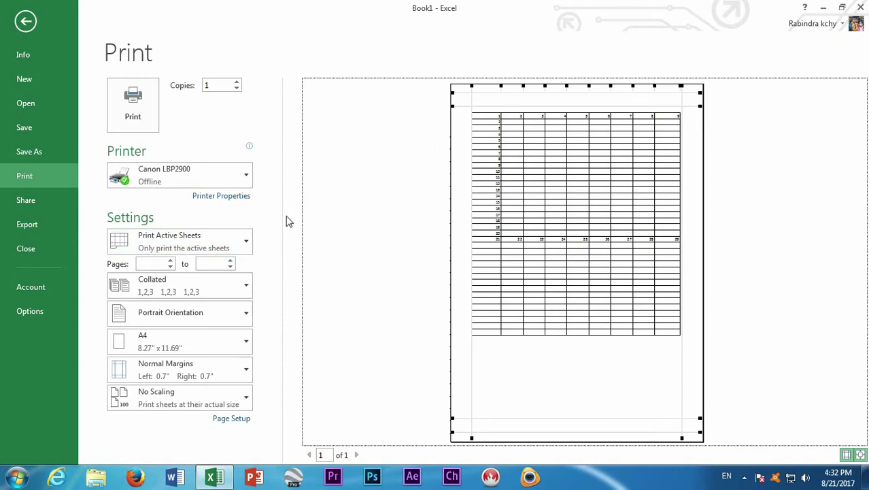
left_click(133, 117)
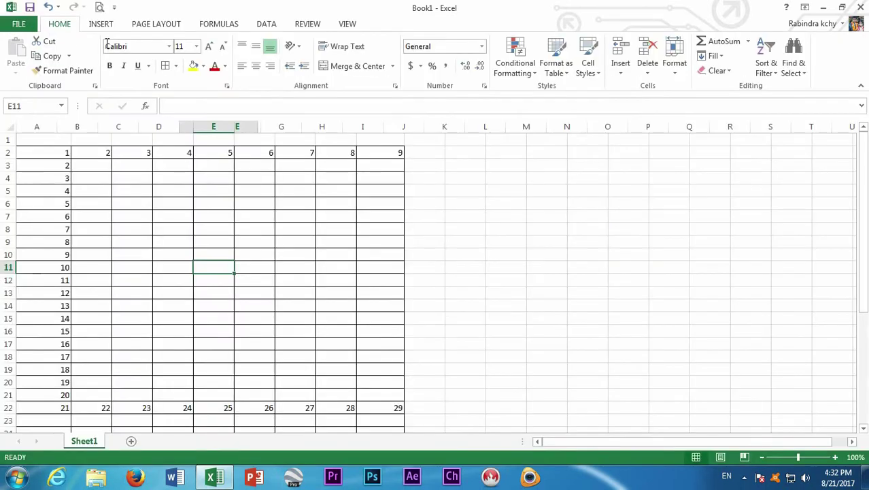
left_click(294, 279)
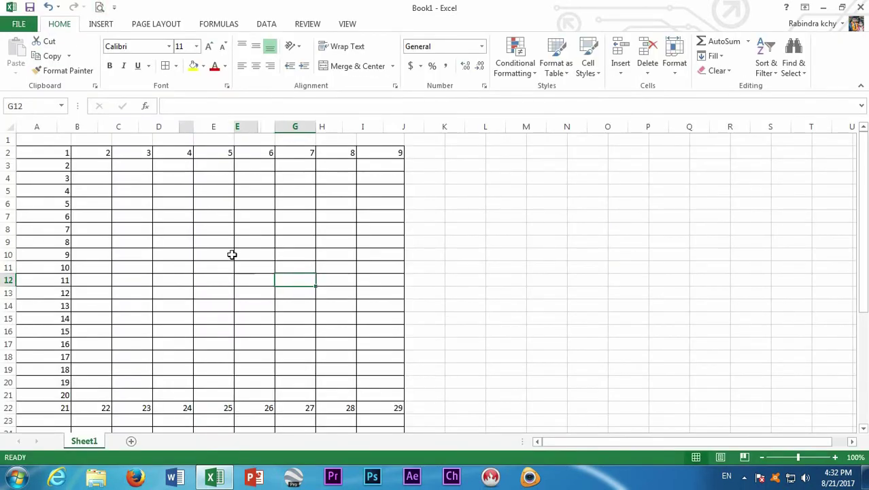
Through More Commands, locate Sum in the command list, add it to the toolbar, and confirm.
left_click(115, 8)
left_click(173, 222)
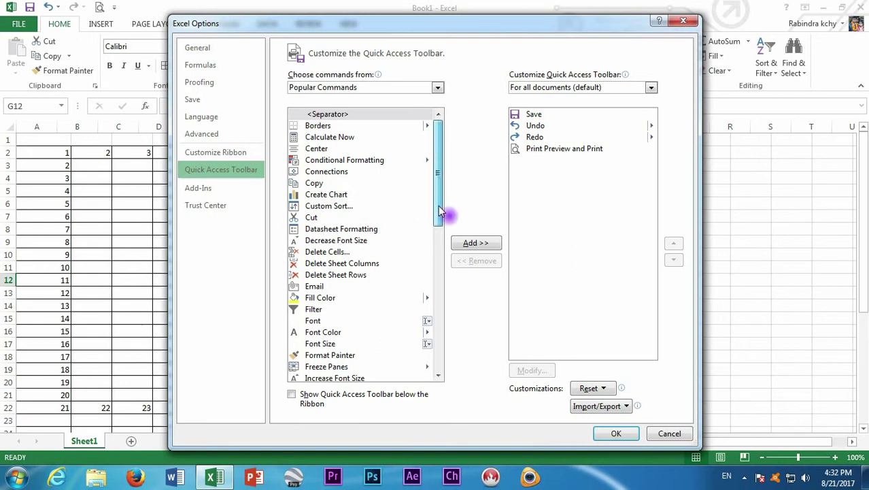
scroll(439, 224, "down", 1)
left_click_drag(439, 225, 439, 260)
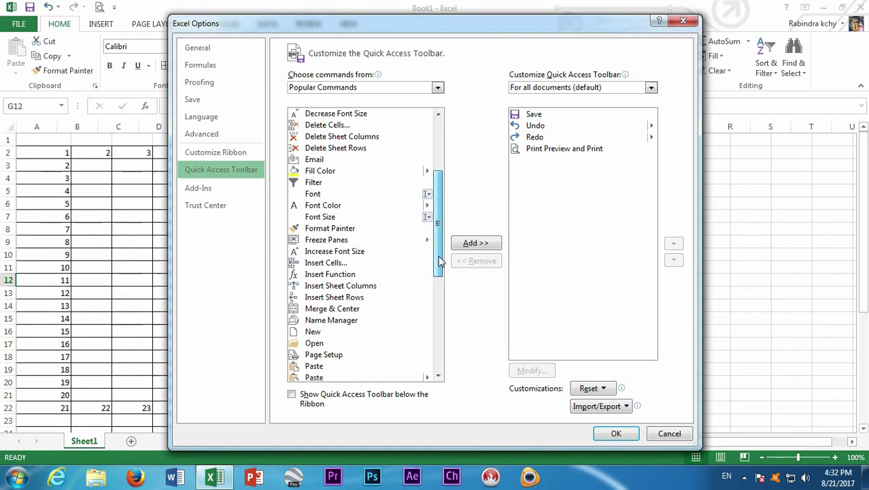
left_click_drag(439, 261, 455, 363)
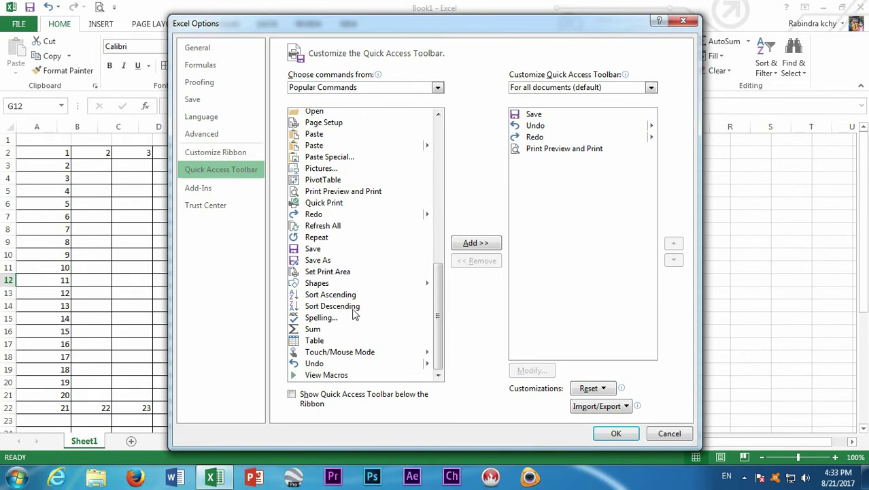
left_click(313, 330)
left_click(485, 250)
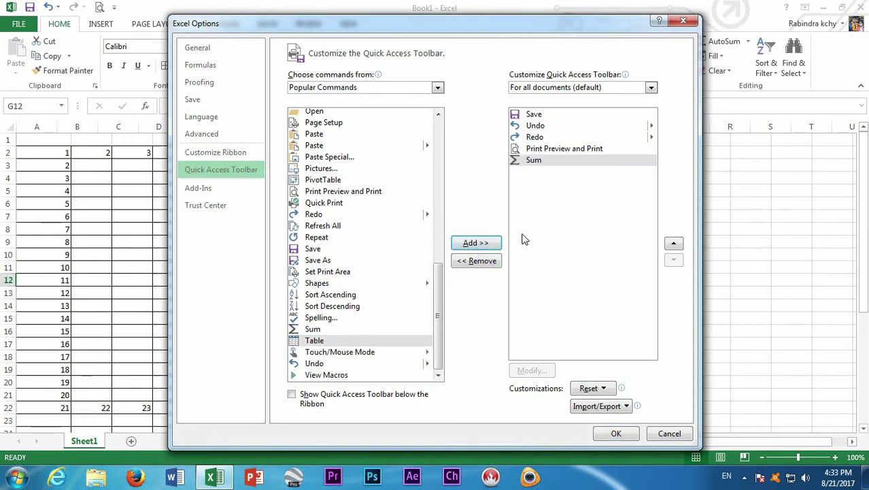
left_click(616, 434)
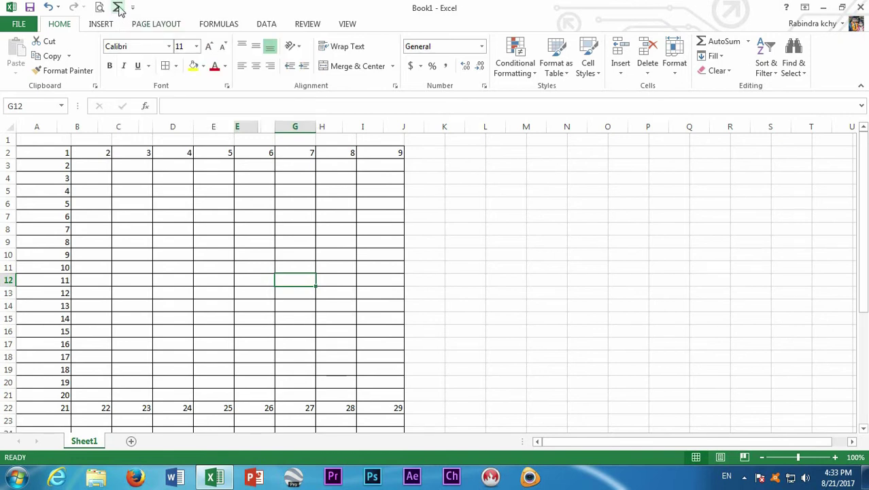
left_click(133, 8)
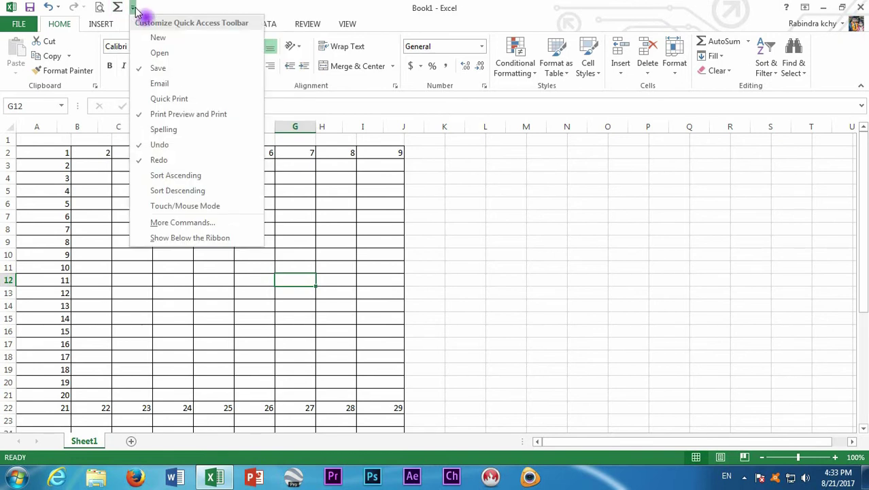
Remove Sum from the Quick Access Toolbar, then start a blank Word document.
left_click(193, 223)
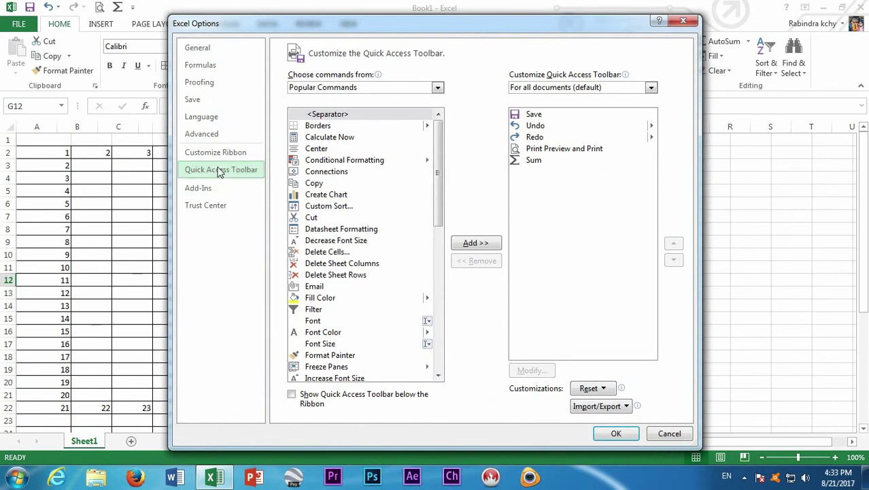
left_click(534, 162)
left_click(480, 261)
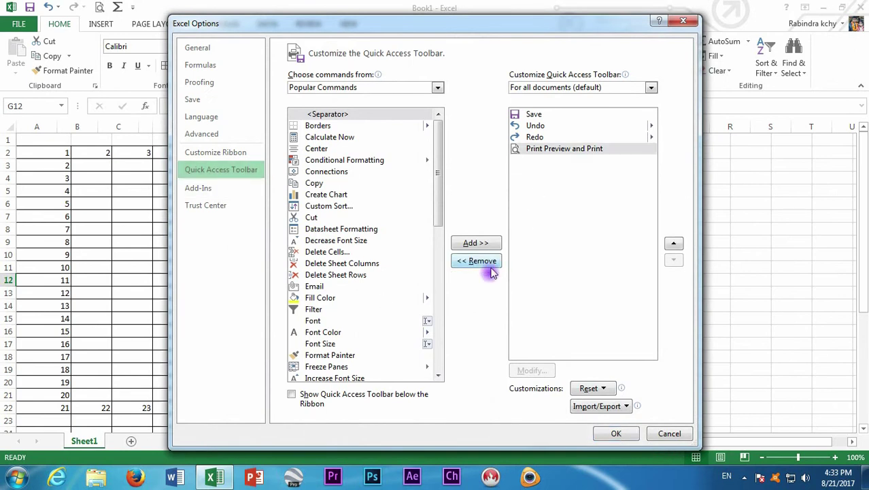
left_click(616, 434)
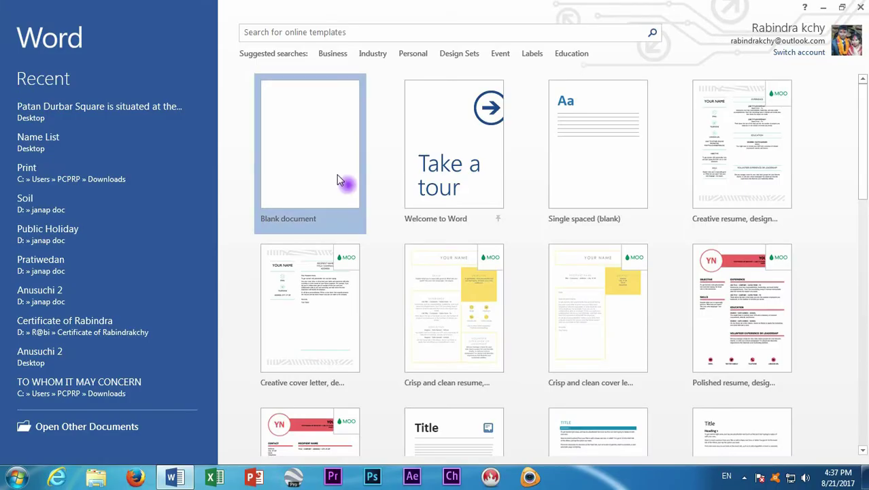
left_click(337, 179)
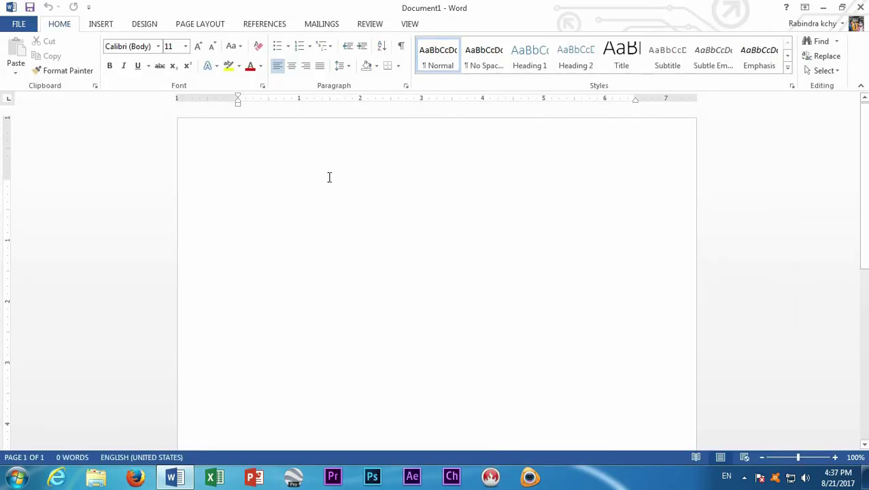
Insert a table of three columns by eight rows.
left_click(102, 26)
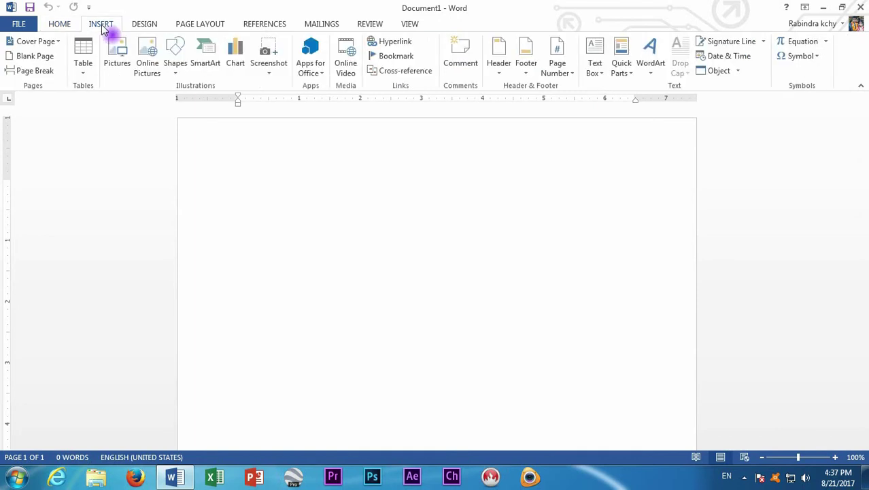
left_click(83, 74)
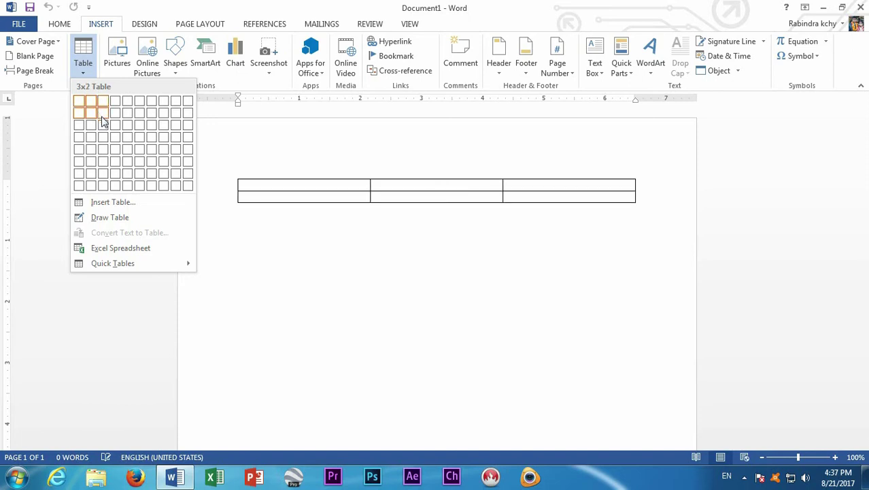
left_click(108, 184)
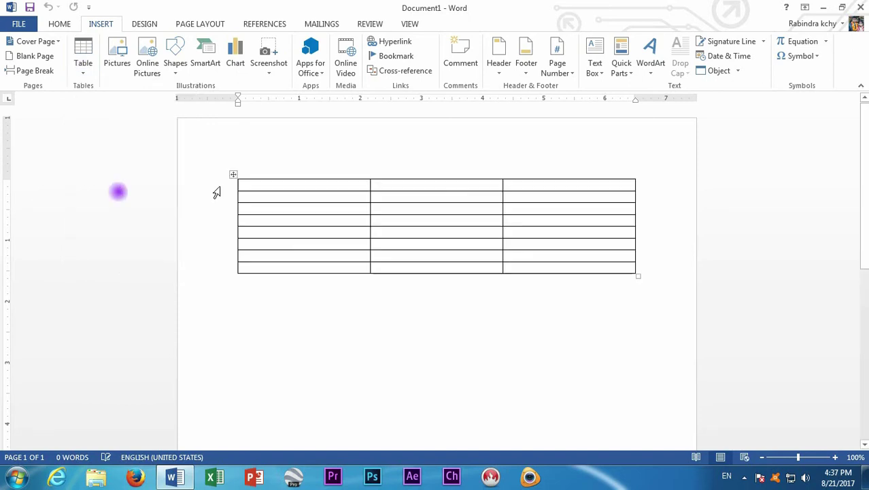
left_click(294, 187)
Fill the header row with Education, Environment and Movement.
type("Education")
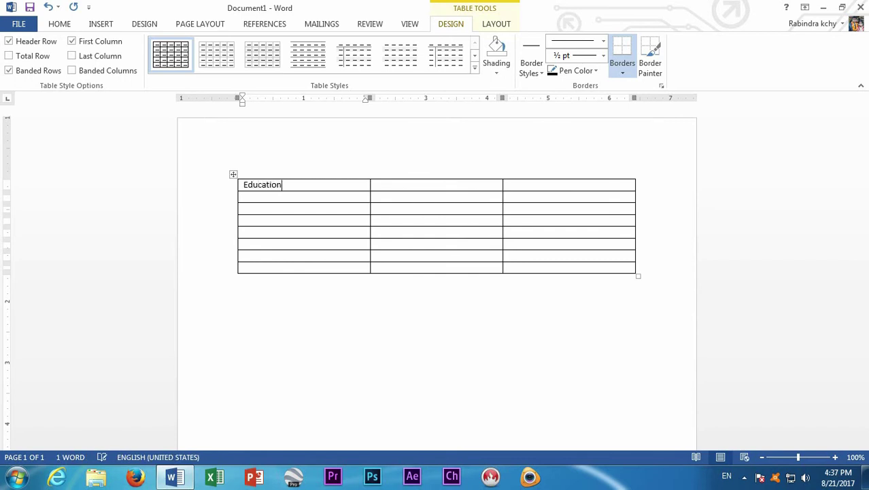
key("Tab")
type("Environment")
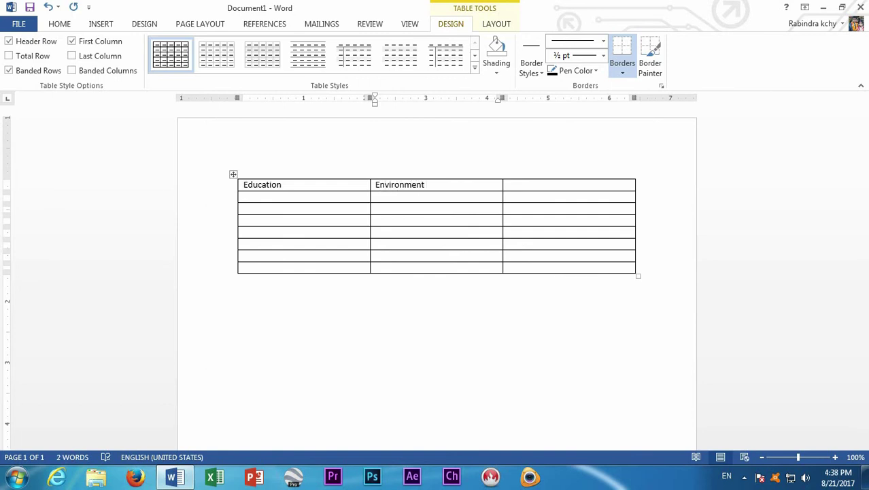
key("Tab")
type("Movement")
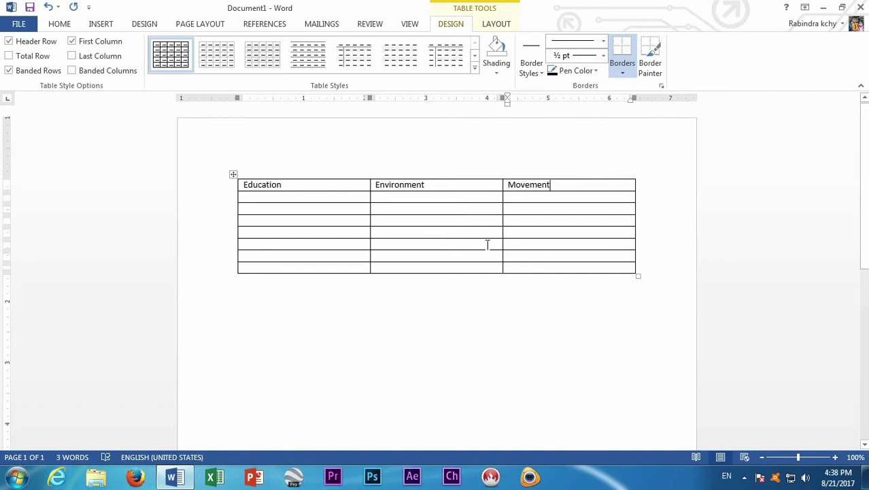
left_click(417, 214)
scroll(484, 253, "up", 3, "ctrl")
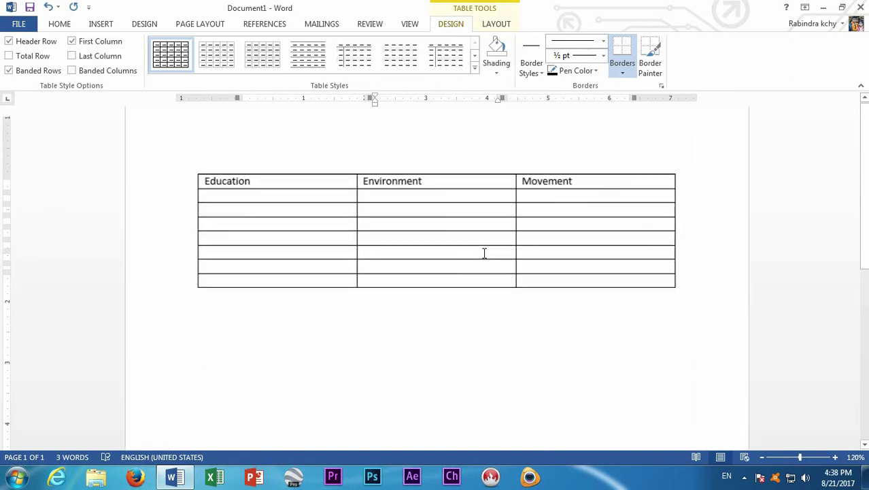
Select the whole table and grow its font to 19 pt so headers and rows enlarge.
mouse_move(621, 194)
left_mouse_down()
mouse_move(445, 174)
mouse_move(225, 280)
left_mouse_up()
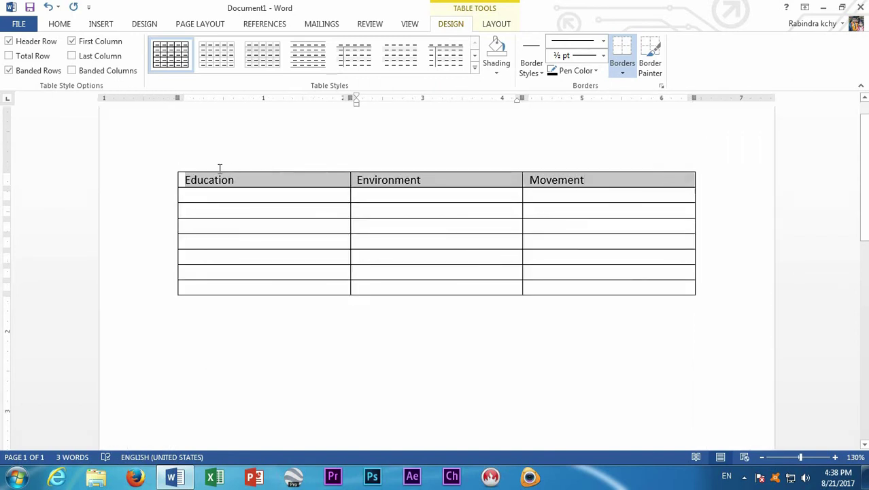
key("ctrl+shift+period")
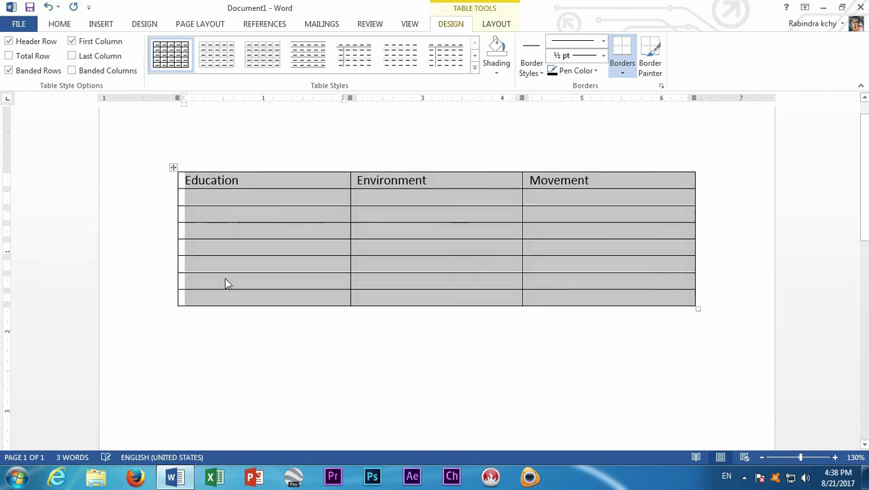
key("ctrl+shift+period")
key("ctrl+shift+period")
key("ctrl+bracketright")
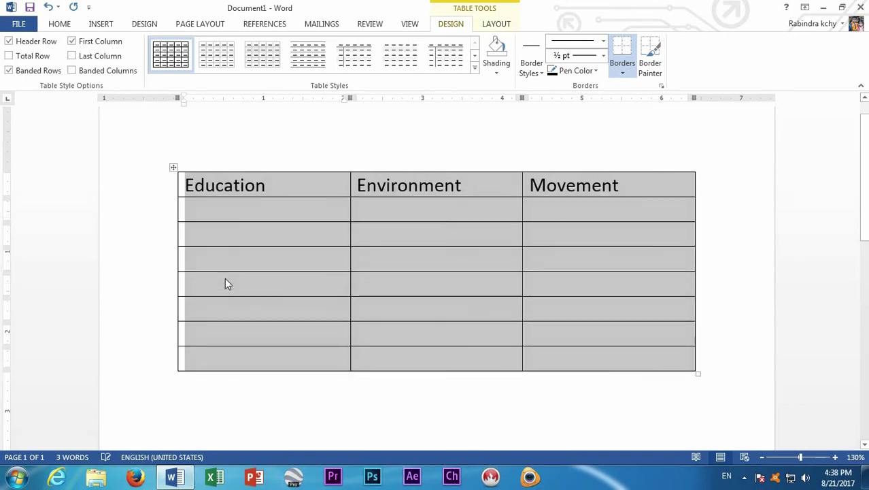
key("ctrl+bracketright")
left_click(284, 236)
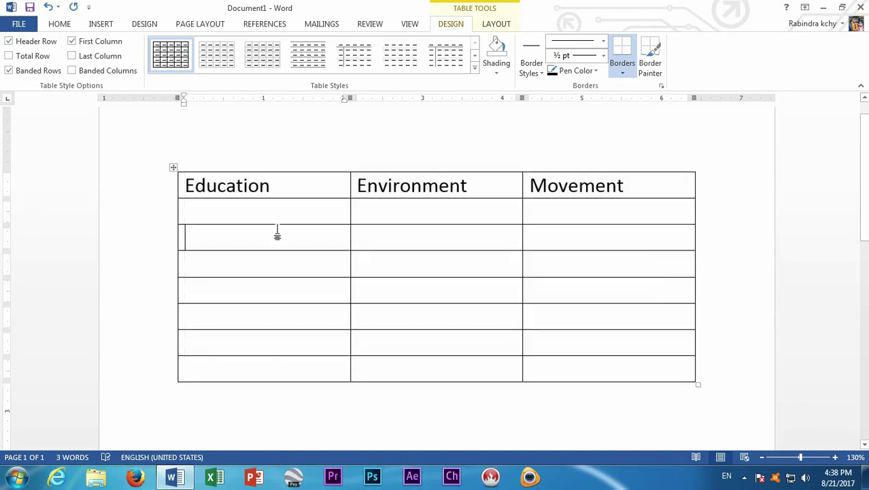
scroll(277, 235, "up", 1)
left_click(304, 223)
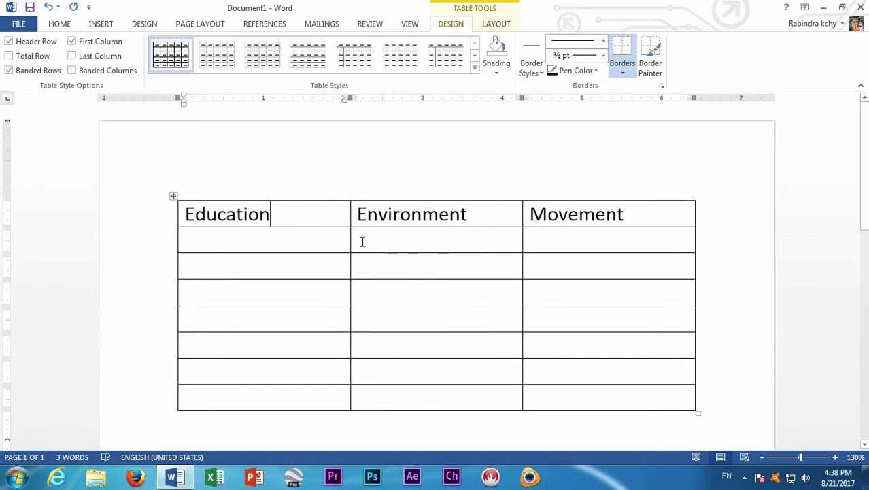
left_click(67, 26)
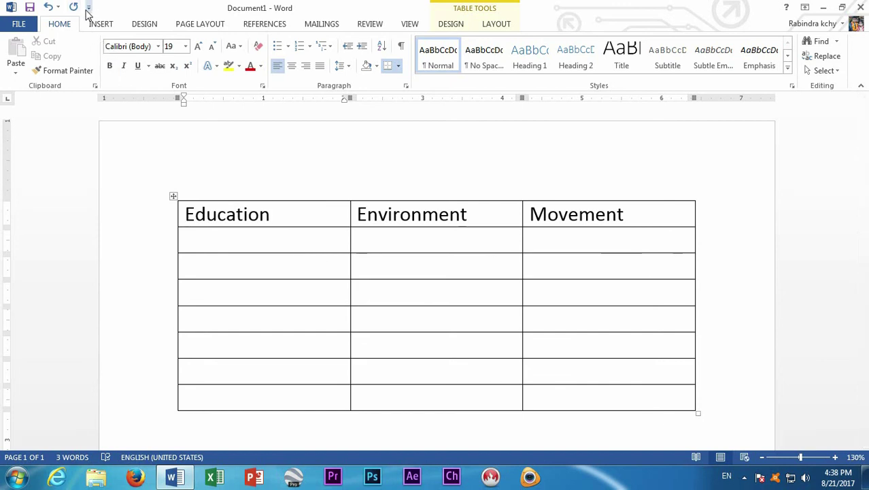
left_click(89, 7)
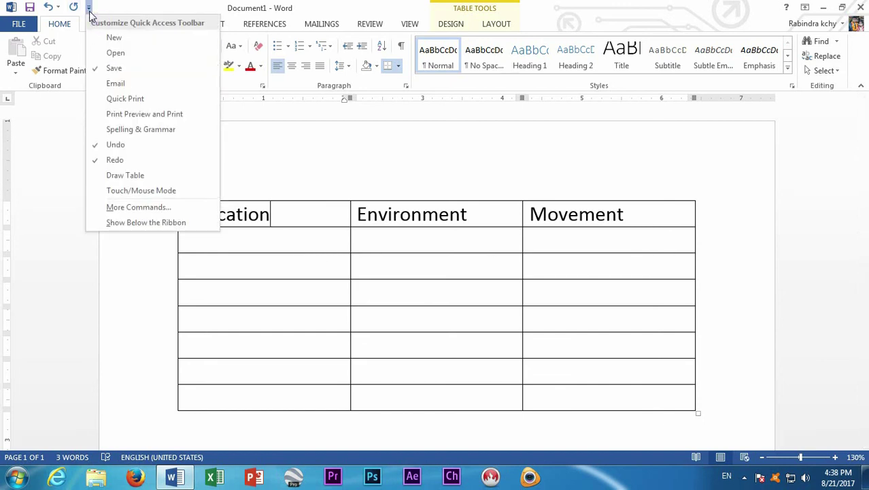
Add Print Preview and Print to Word's Quick Access Toolbar and preview the table with it.
left_click(133, 208)
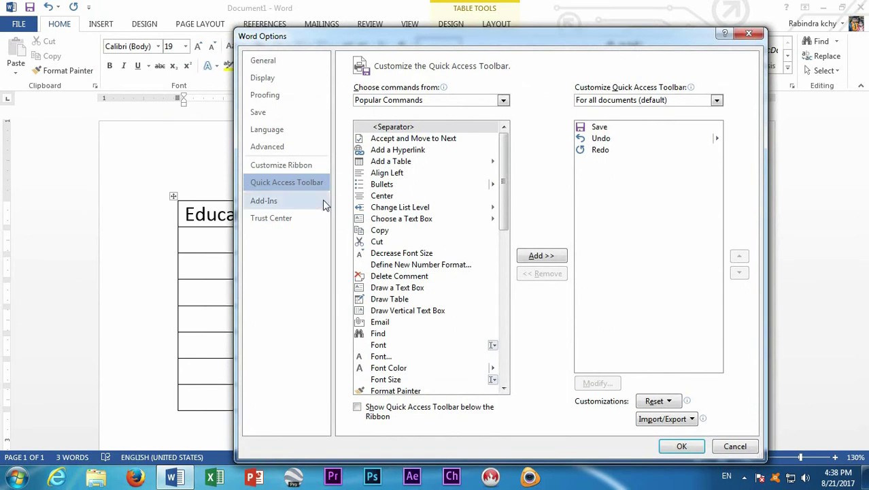
left_click(270, 168)
left_click(290, 185)
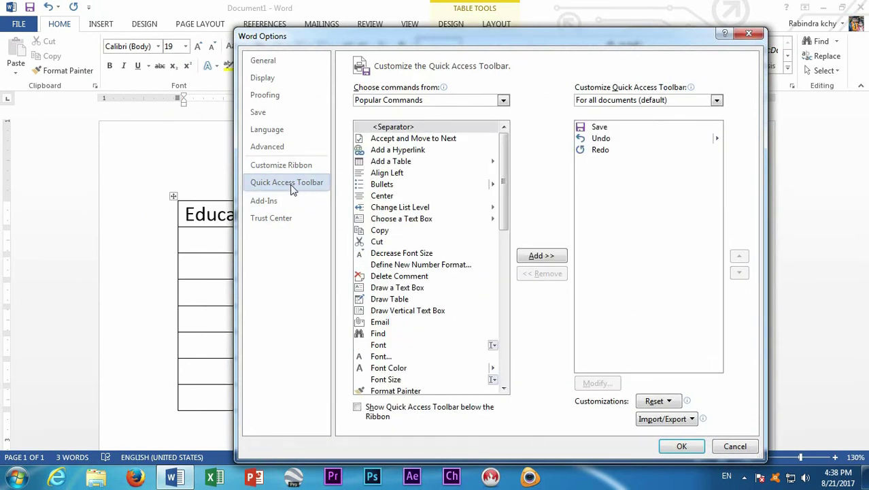
left_click_drag(504, 184, 514, 348)
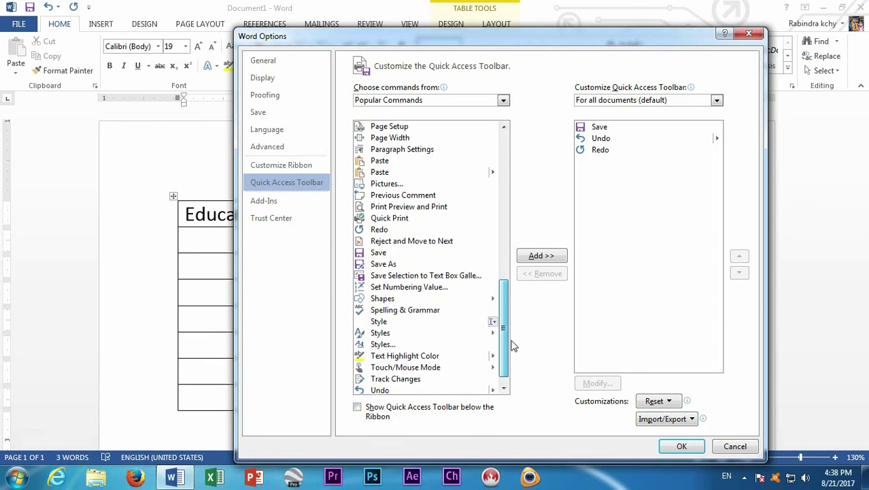
left_click(432, 198)
left_click(537, 257)
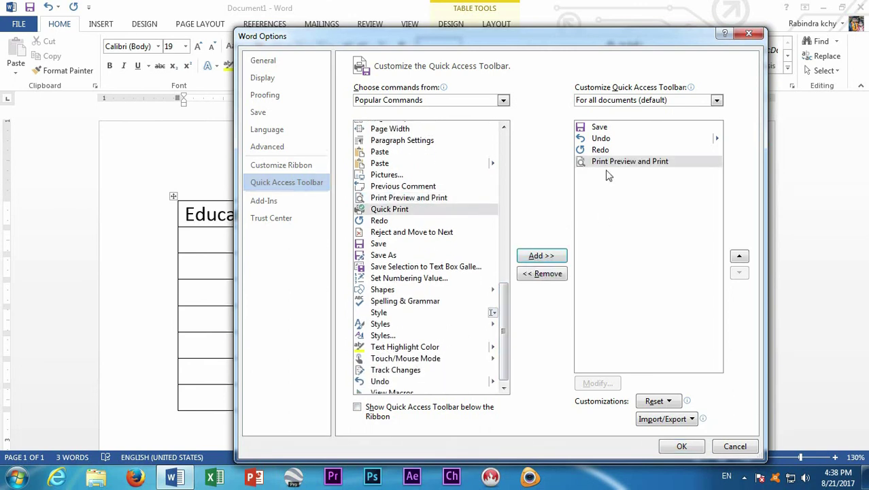
left_click(673, 448)
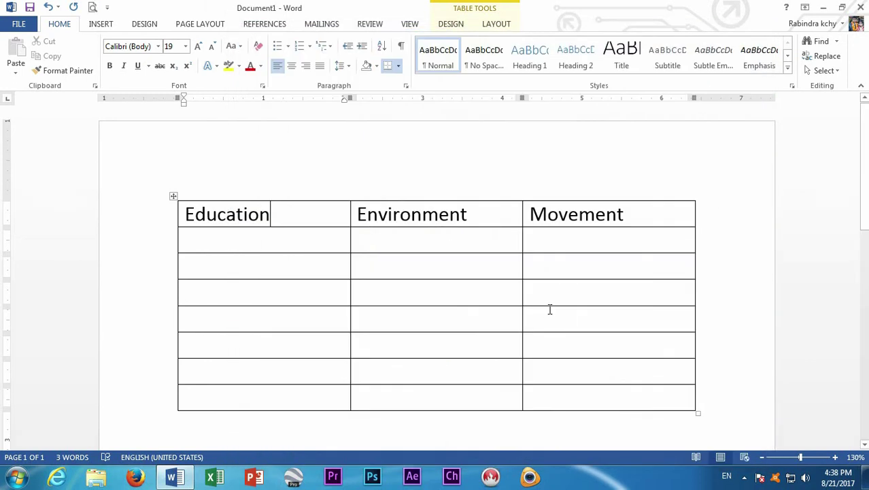
left_click(92, 8)
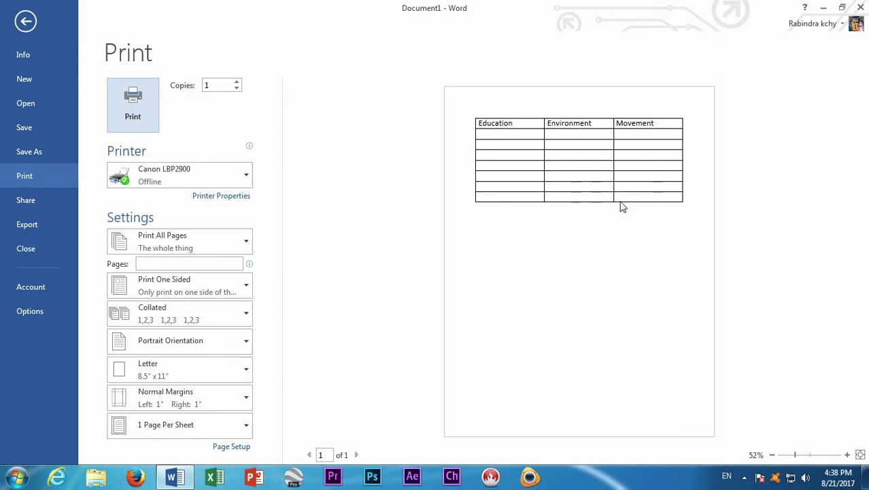
left_click_drag(797, 455, 803, 455)
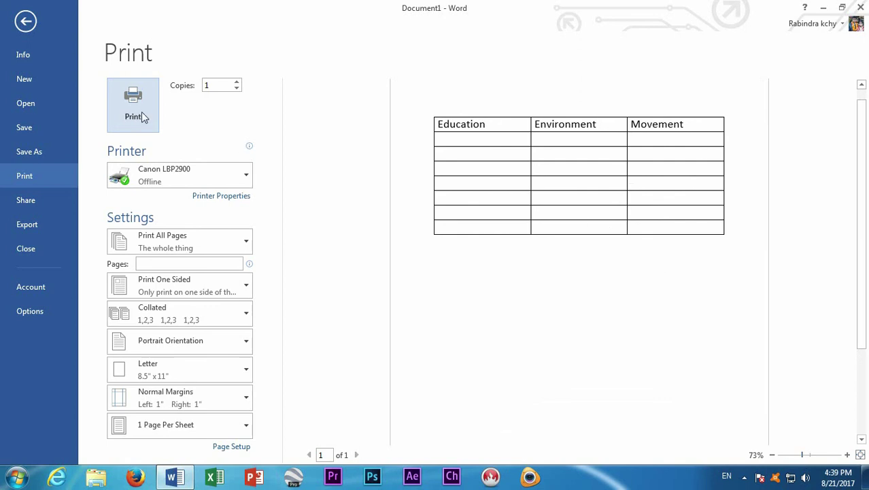
left_click(25, 21)
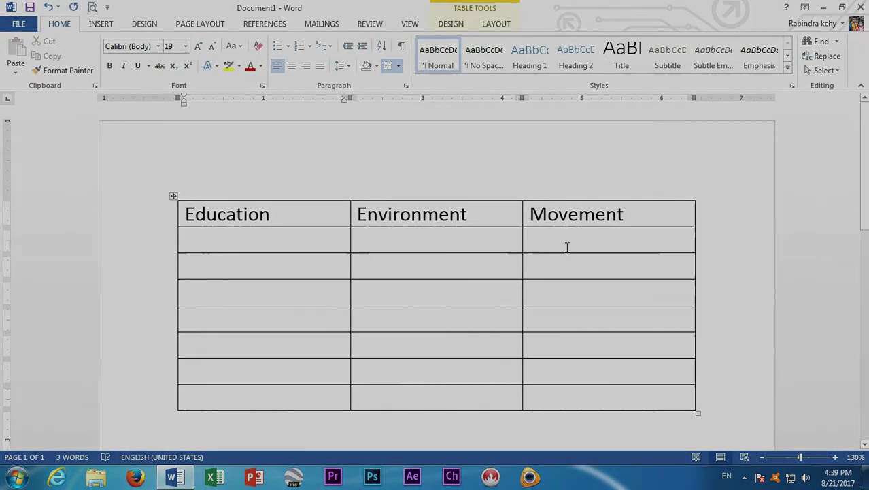